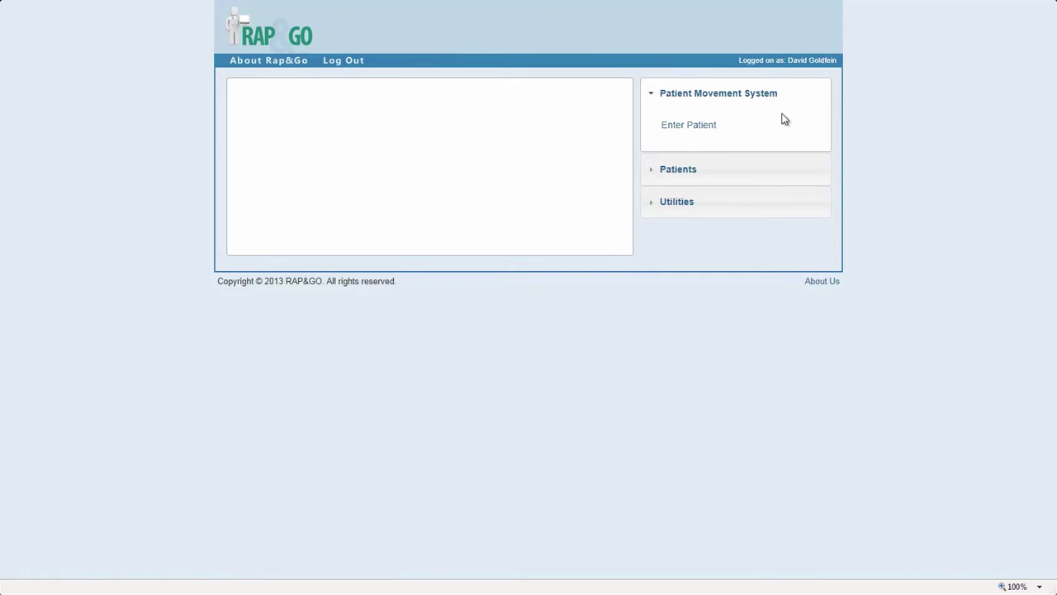
Open Enter Patient and look up the demo patient by medical record number to fill FIN and name.
click(678, 129)
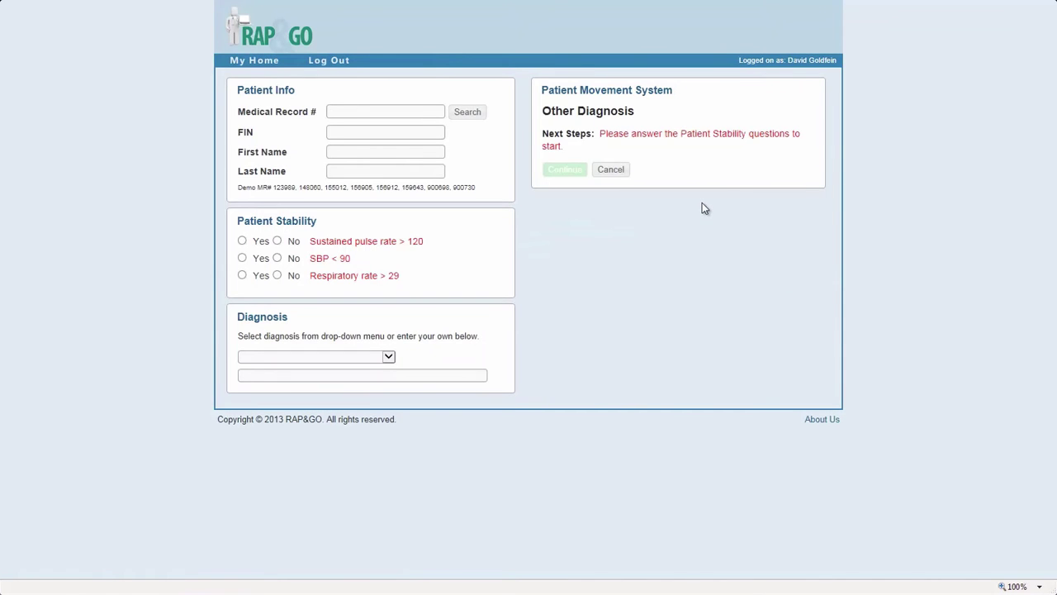
click(377, 110)
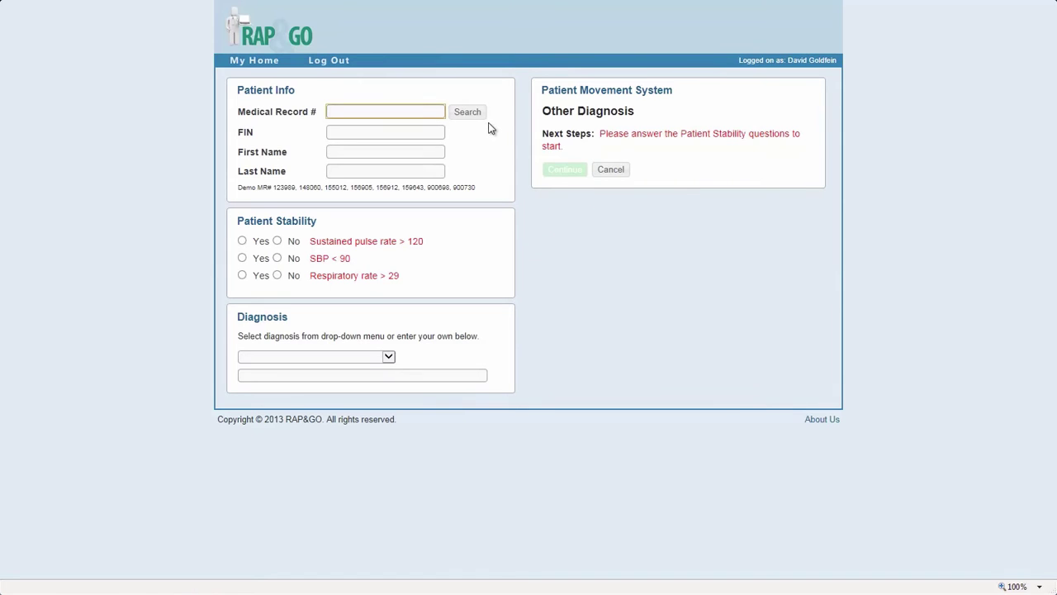
text(123989)
key(Return)
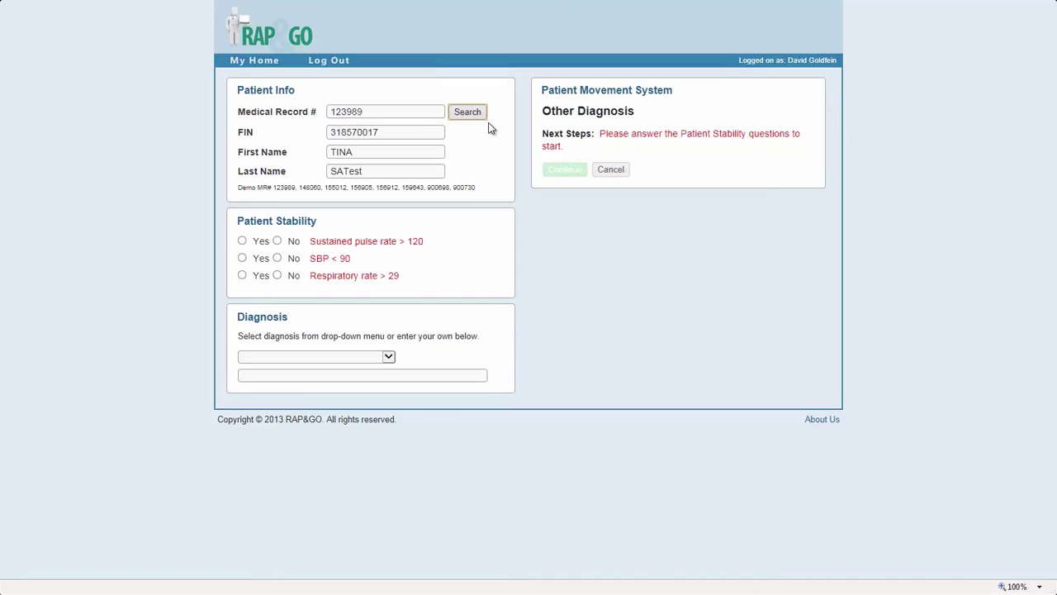
Answer No to pulse above 120, SBP below 90 and respiratory rate above 29.
click(277, 240)
click(277, 258)
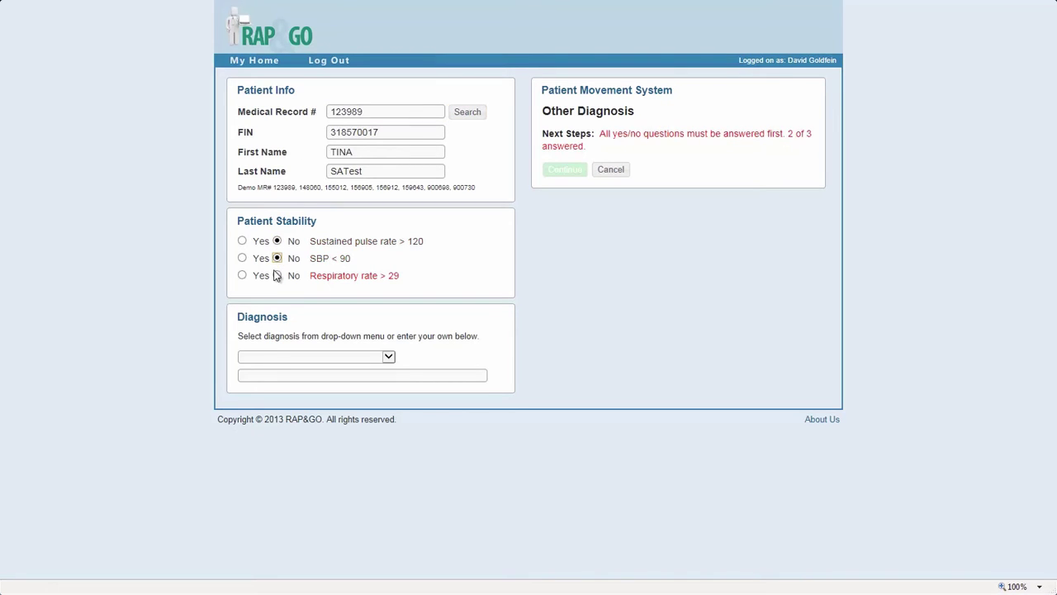
click(277, 275)
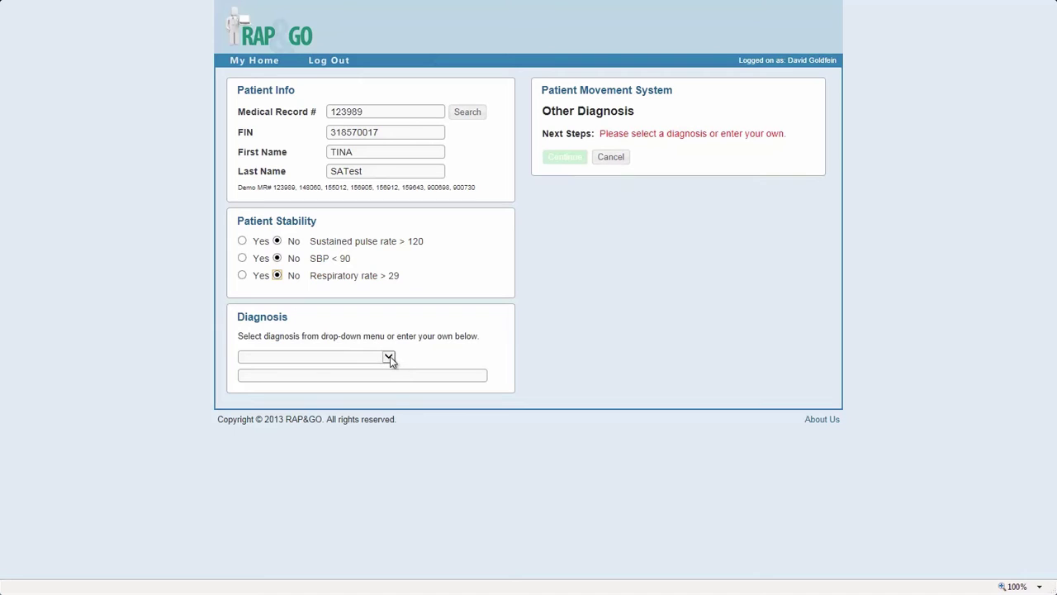
Check the preset diagnosis list, then type and erase a diverticulitis diagnosis.
click(389, 356)
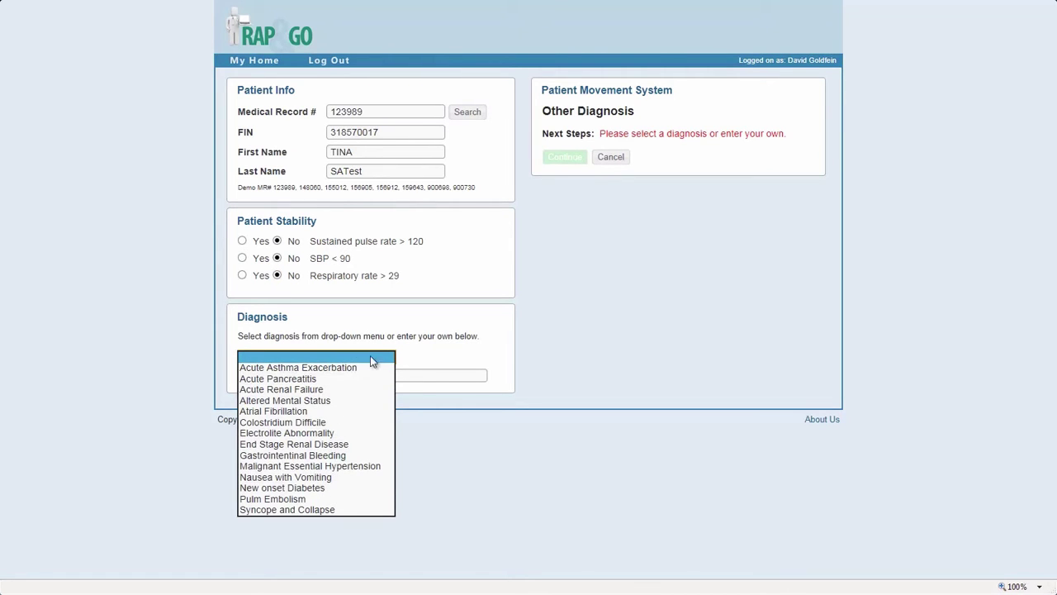
click(427, 375)
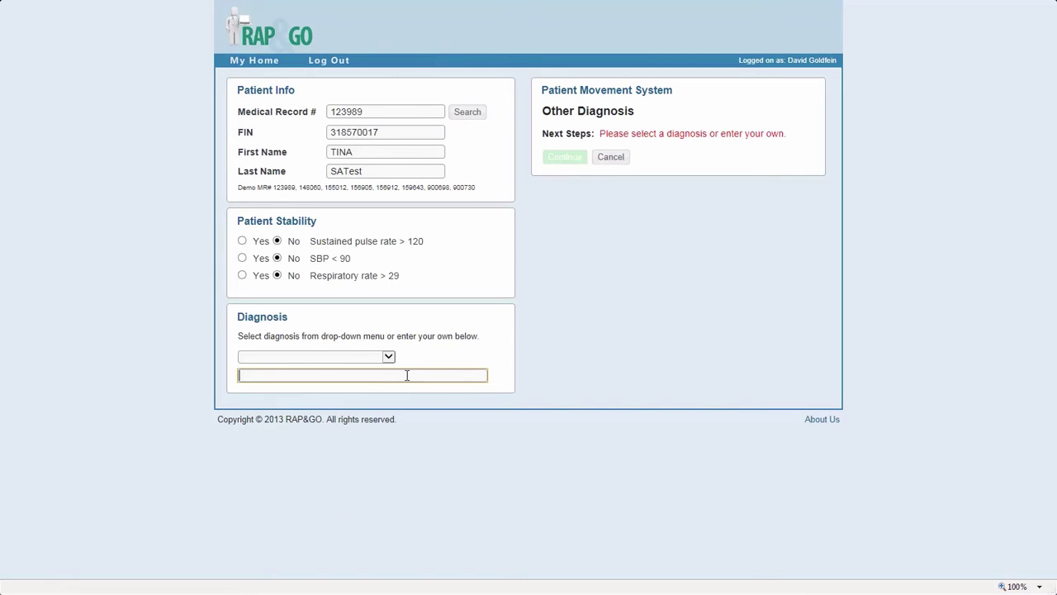
click(389, 357)
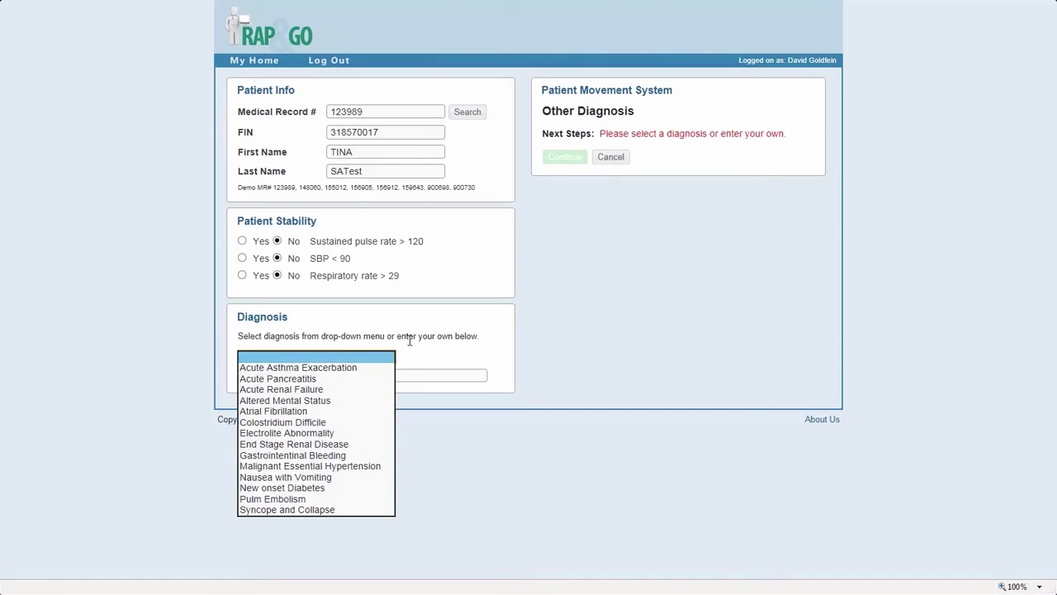
click(408, 338)
click(391, 376)
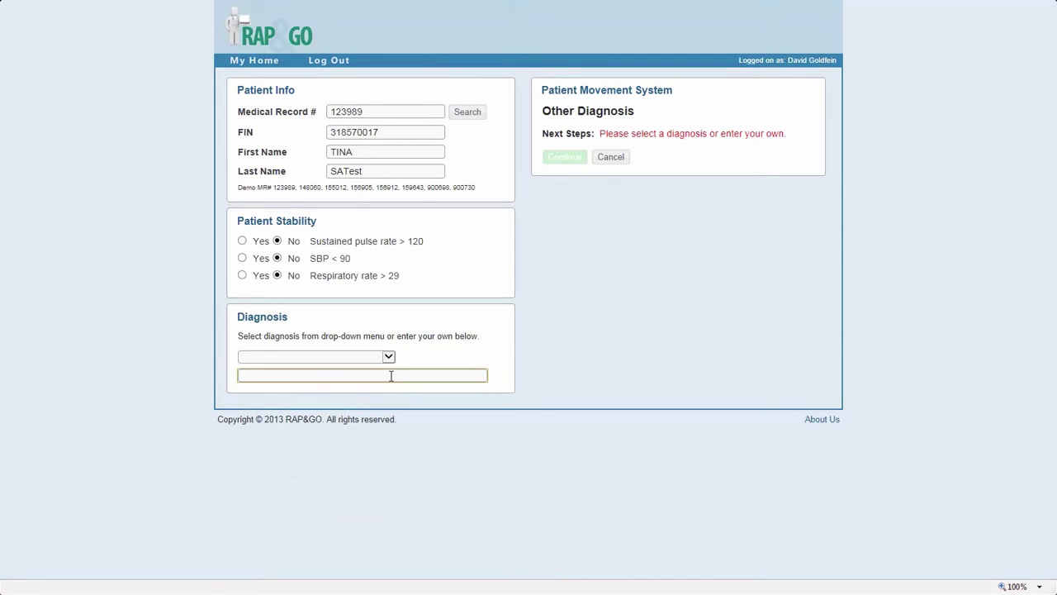
text(diverticu)
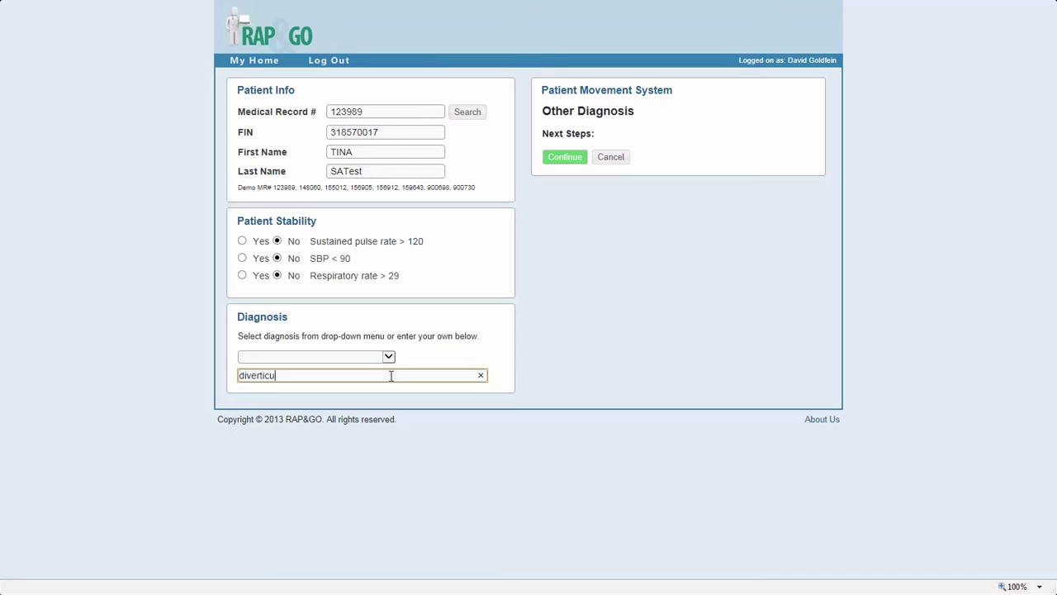
text(lit)
key(BackSpace)
key(BackSpace)
key(BackSpace)
key(BackSpace)
key(BackSpace)
key(BackSpace)
key(BackSpace)
key(BackSpace)
key(BackSpace)
key(BackSpace)
key(BackSpace)
key(BackSpace)
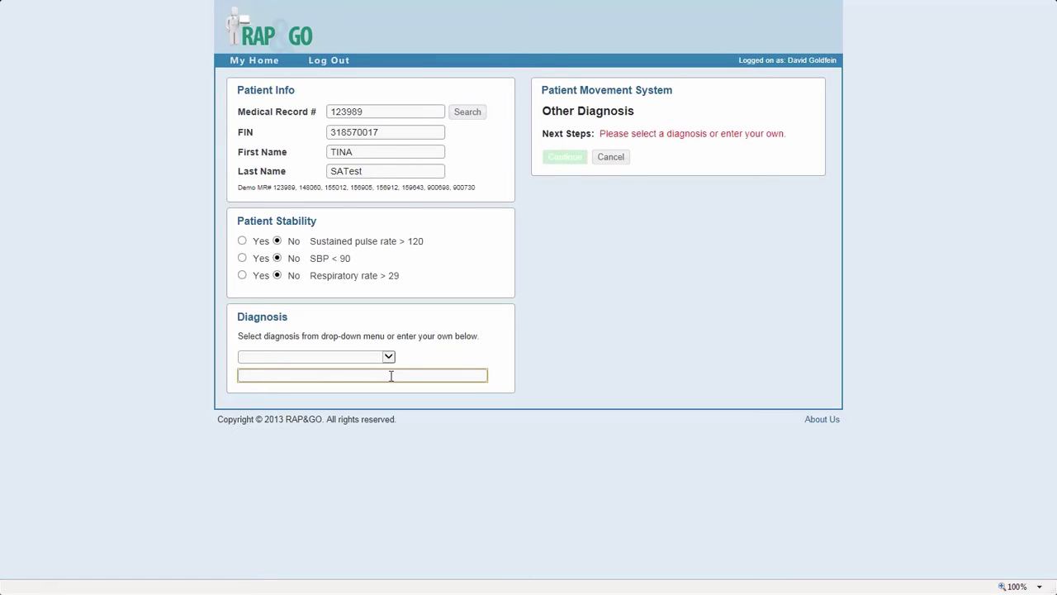
Enter 'headache' as a custom free-text diagnosis.
click(390, 357)
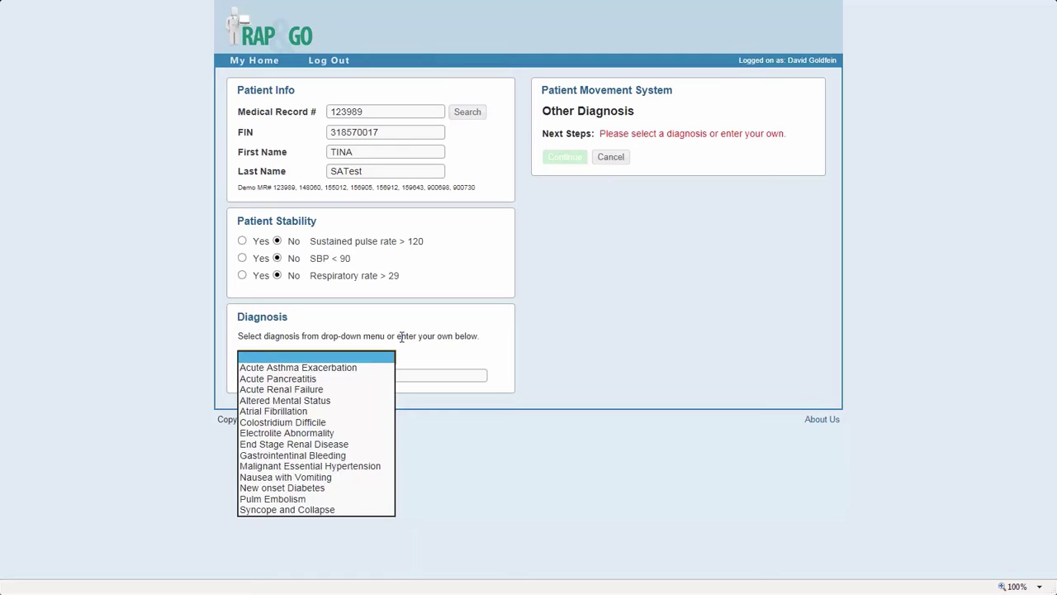
click(402, 337)
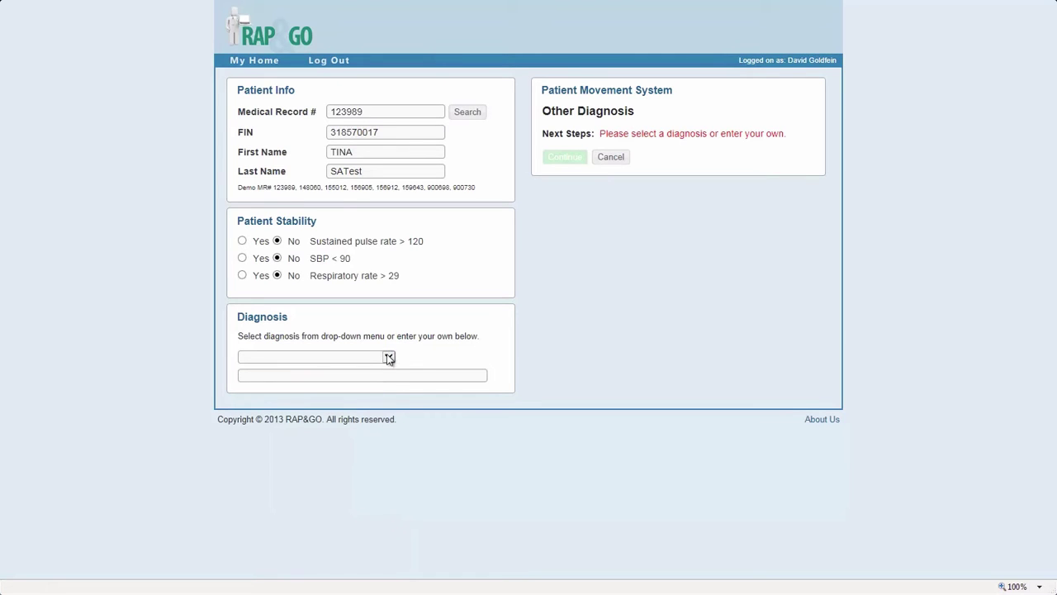
click(391, 357)
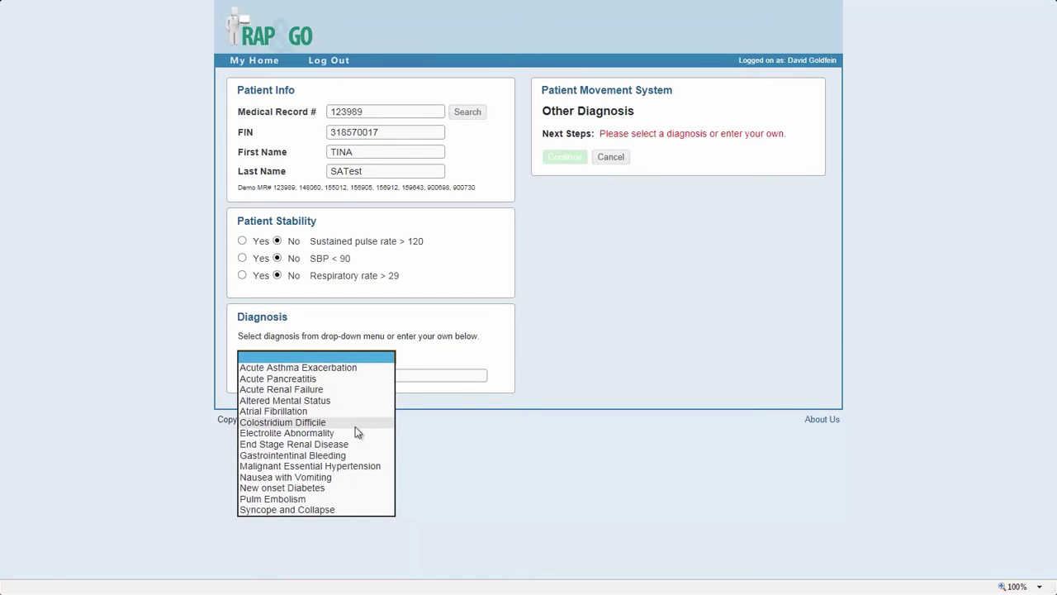
click(441, 355)
click(415, 376)
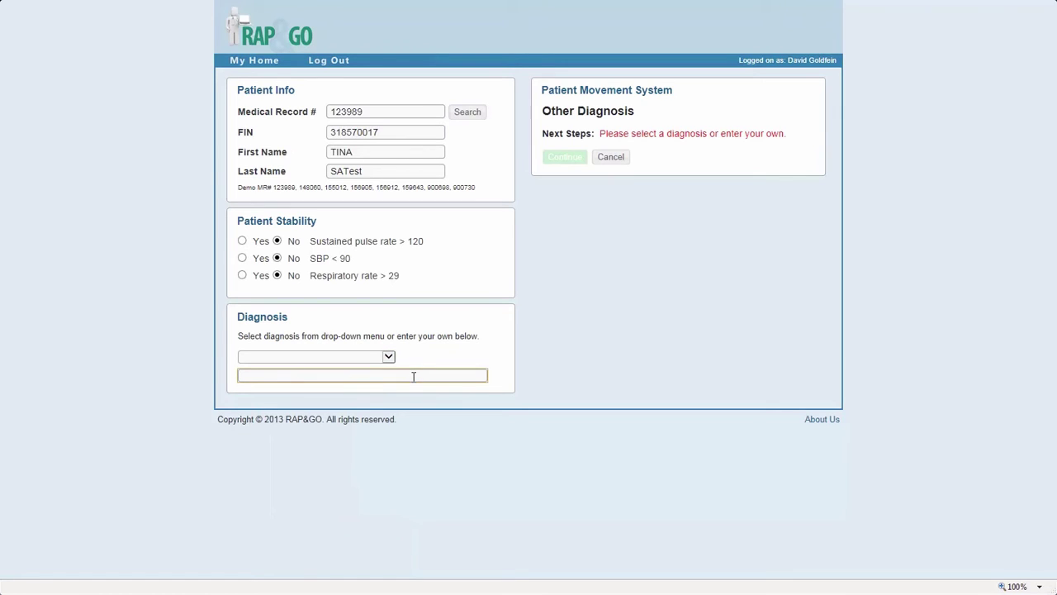
text(headach)
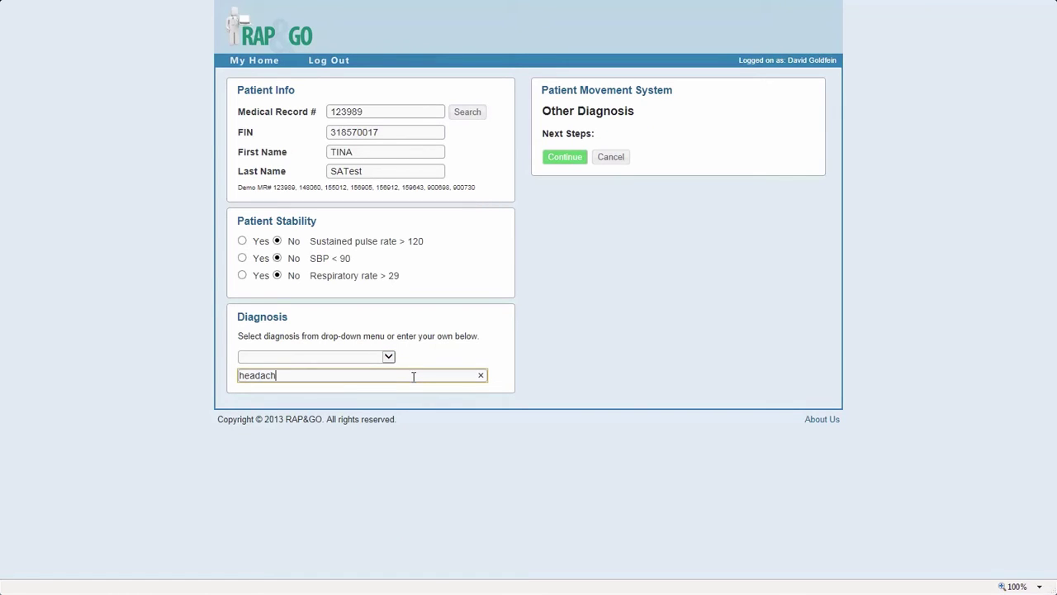
text(e)
Continue to the G.O. Directions page for the headache patient.
click(567, 161)
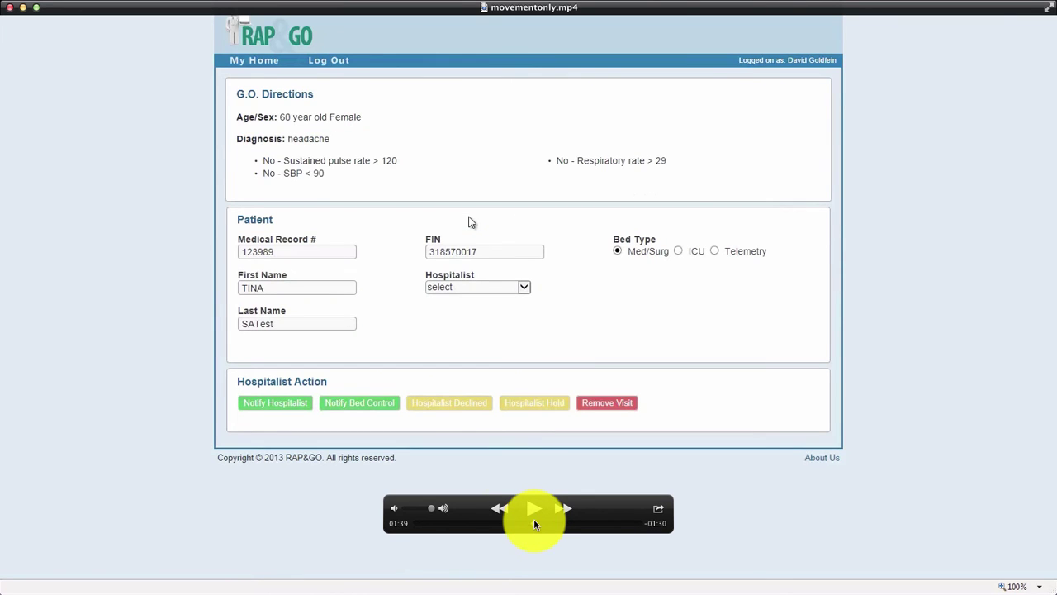
Return to My Home to see the patient under Needs Hospitalist Assigned.
click(530, 522)
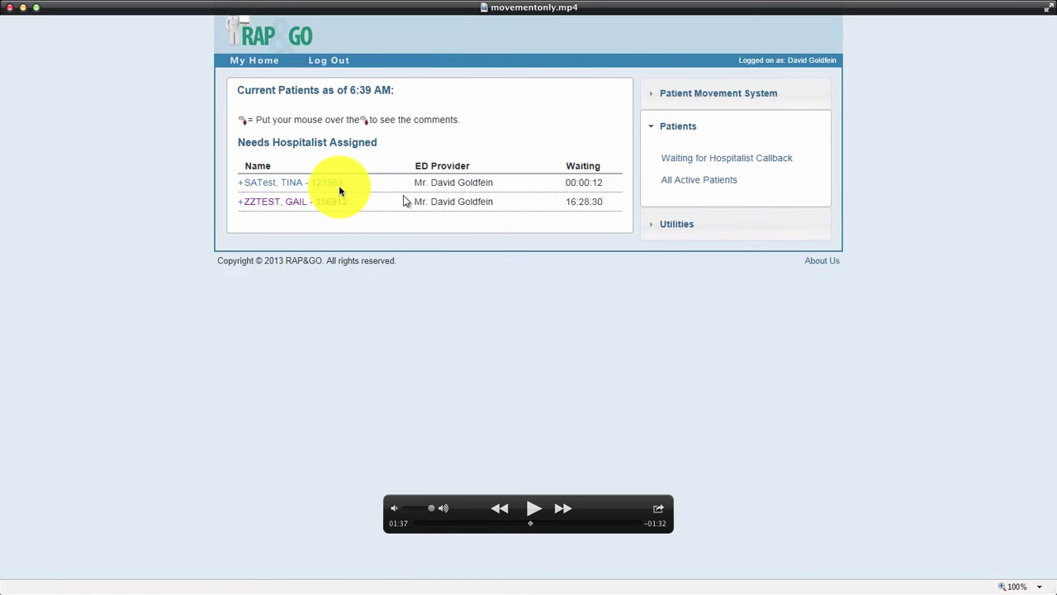
mouse_move(449, 224)
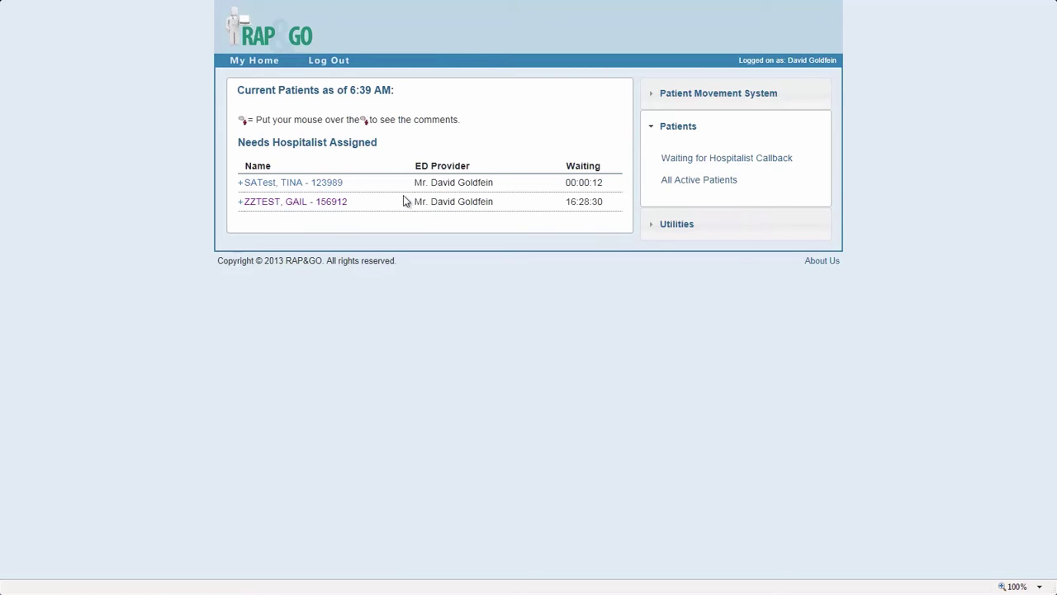
Open the new patient's record from the Current Patients list.
click(532, 508)
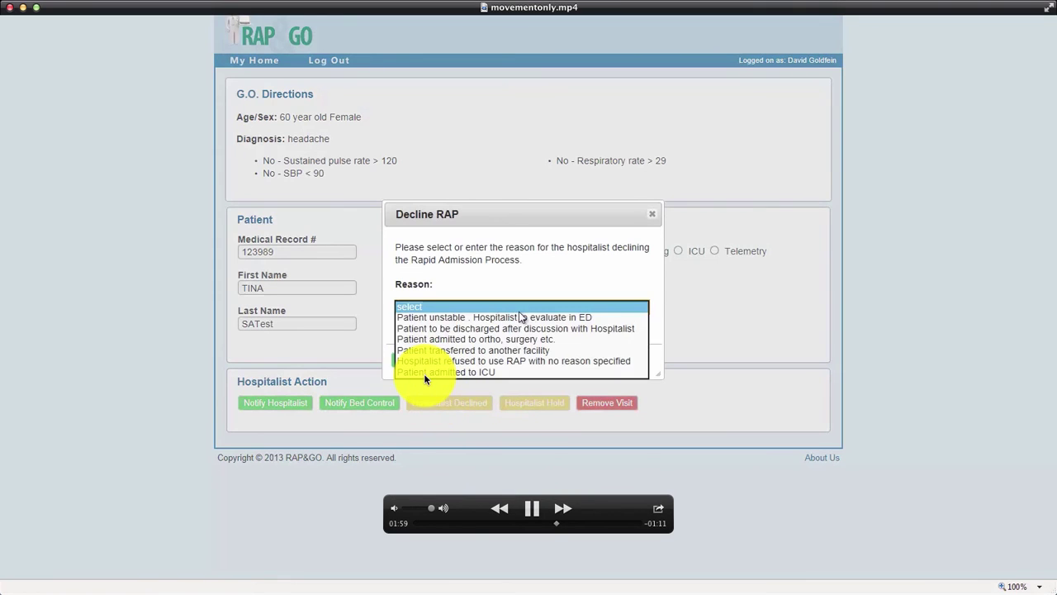
Mark the hospitalist as declined, bringing up the Decline RAP dialog.
click(534, 508)
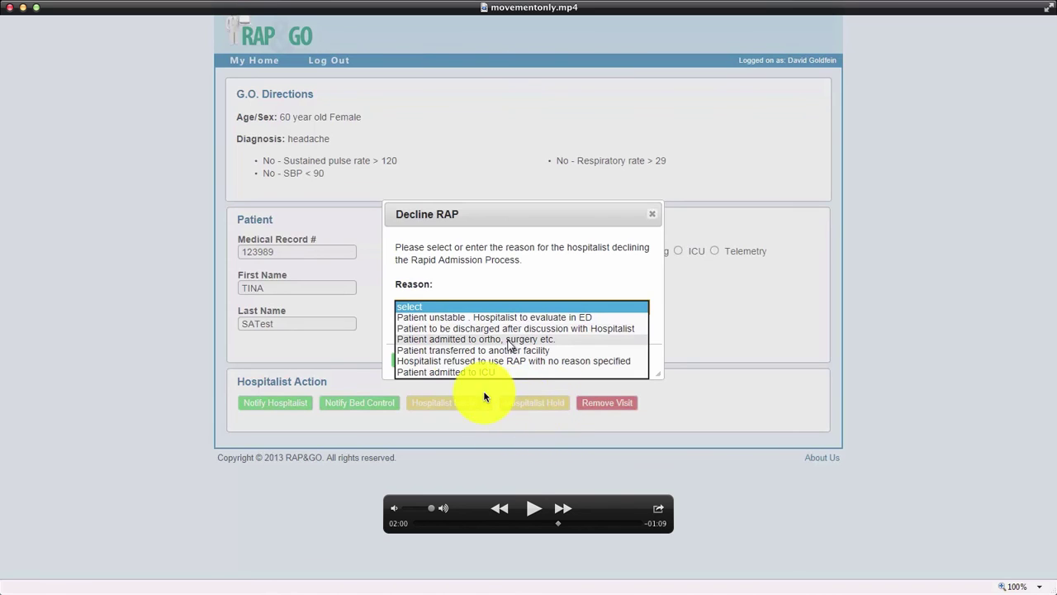
Close the Reason list in the Decline RAP dialog.
click(532, 509)
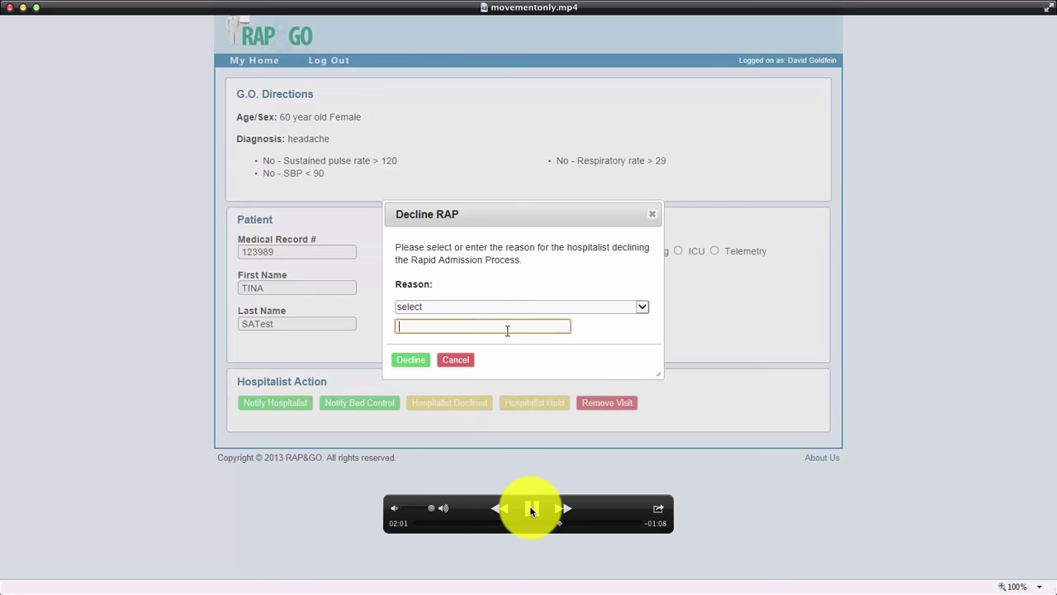